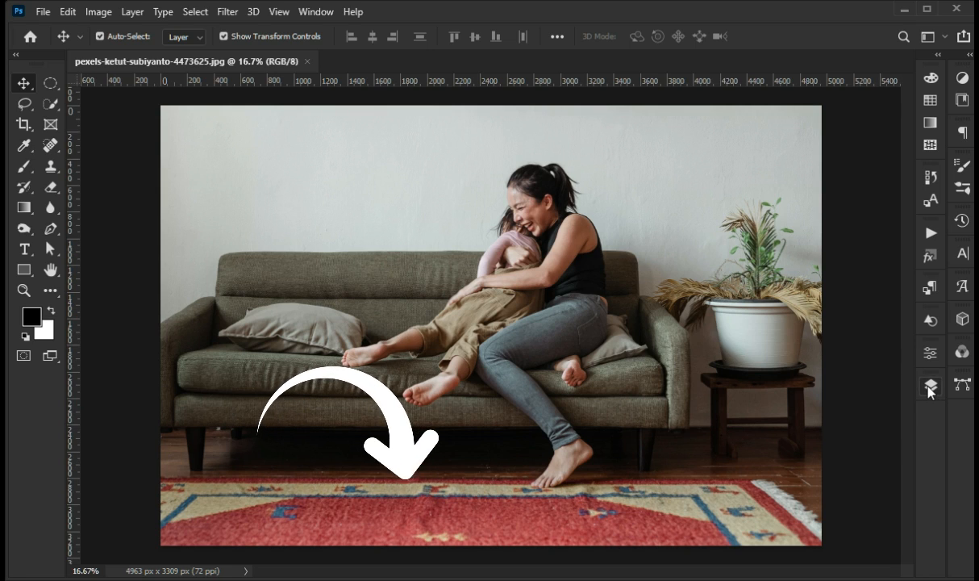
Add an Exposure adjustment layer above the photo with exposure -0.94 and gamma correction 0.92.
click(931, 387)
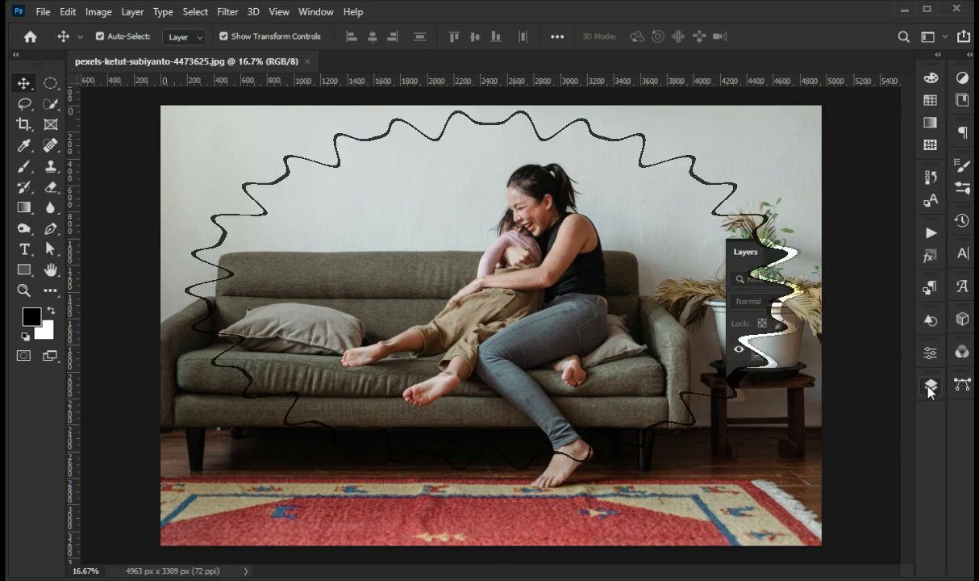
click(823, 553)
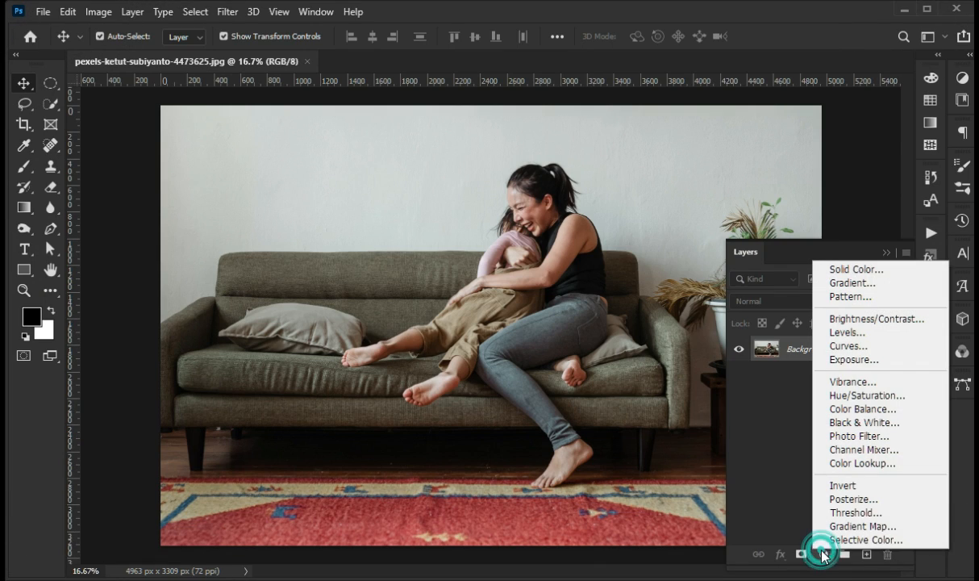
click(859, 360)
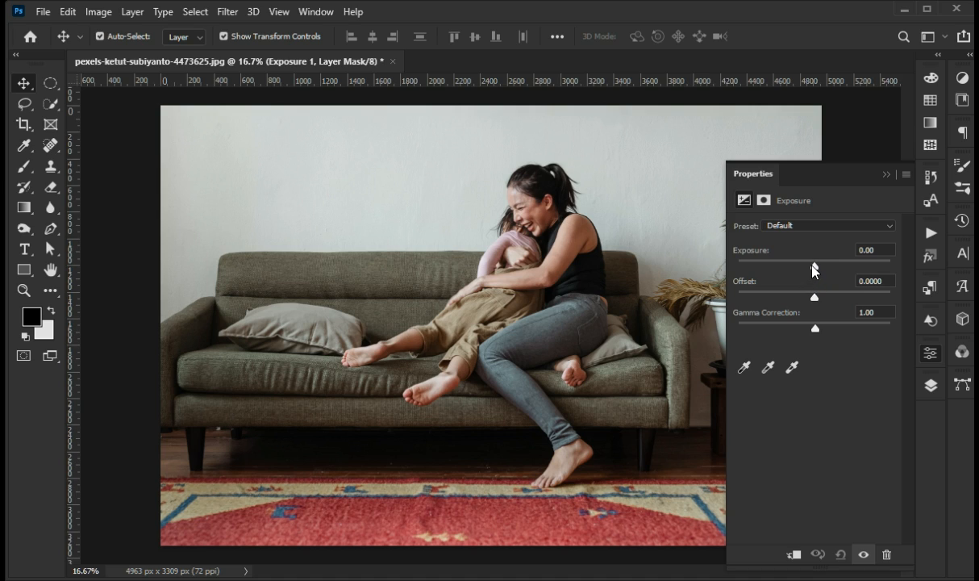
drag(814, 266, 804, 266)
drag(812, 329, 819, 329)
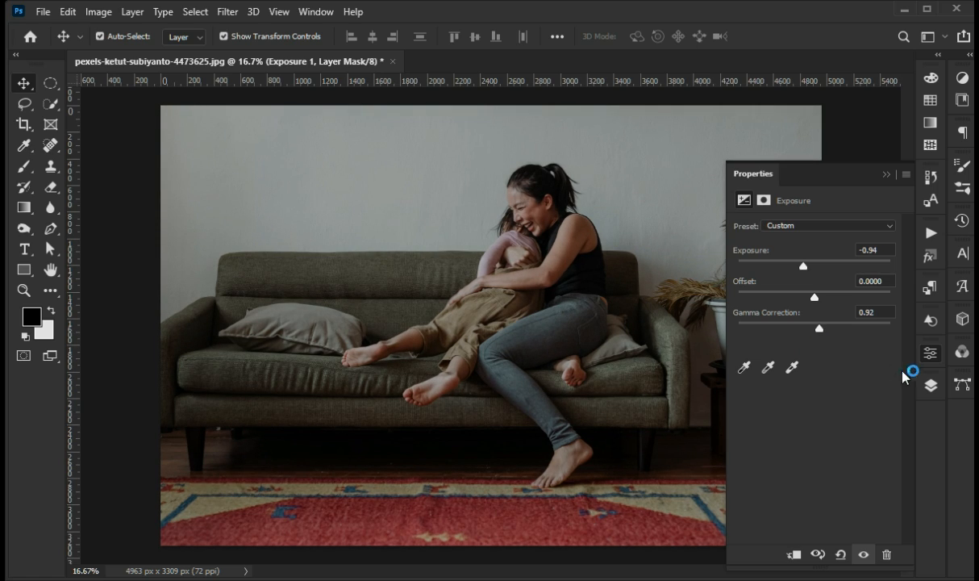
click(931, 385)
Create a new 1300 x 1300 px RGB document at 300 ppi with a white background.
click(41, 12)
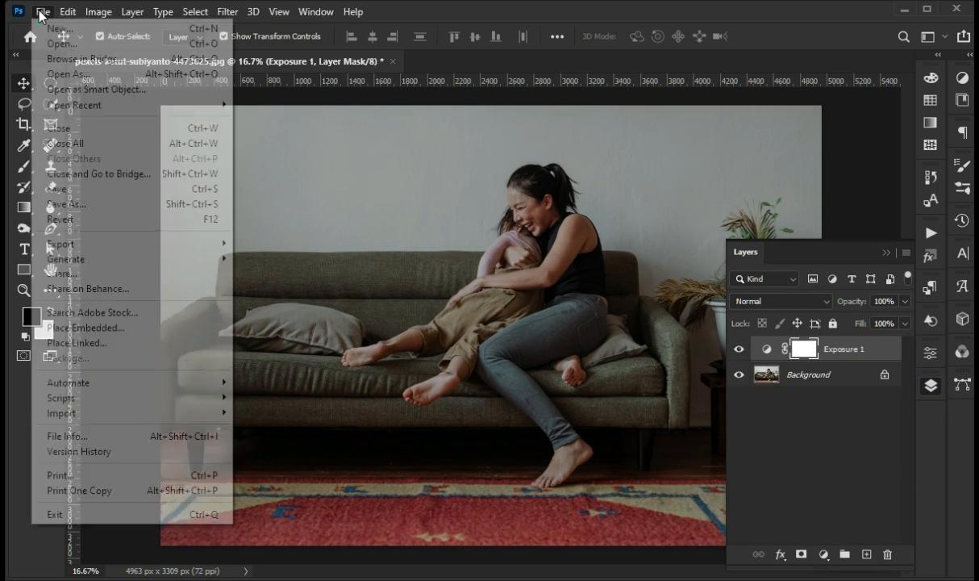
click(64, 29)
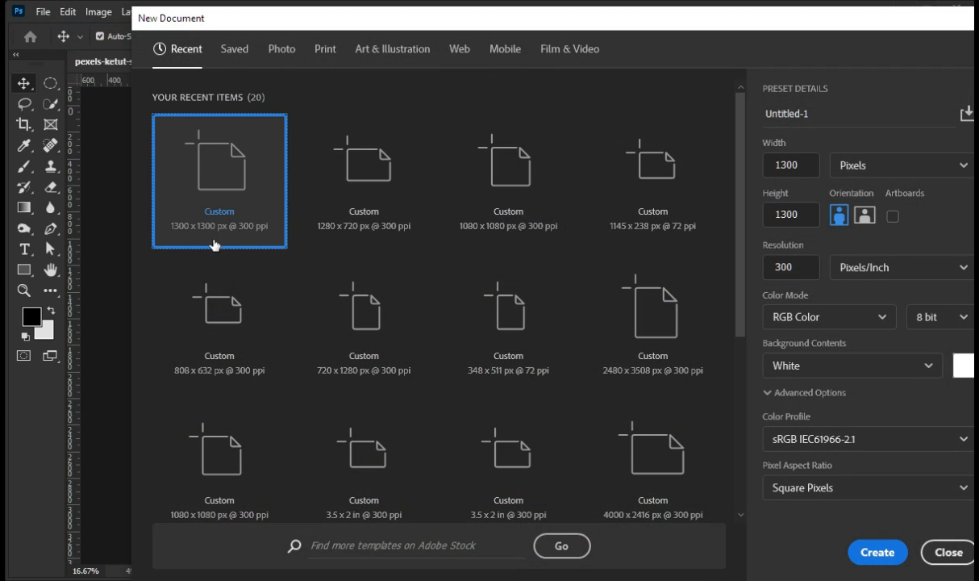
click(875, 550)
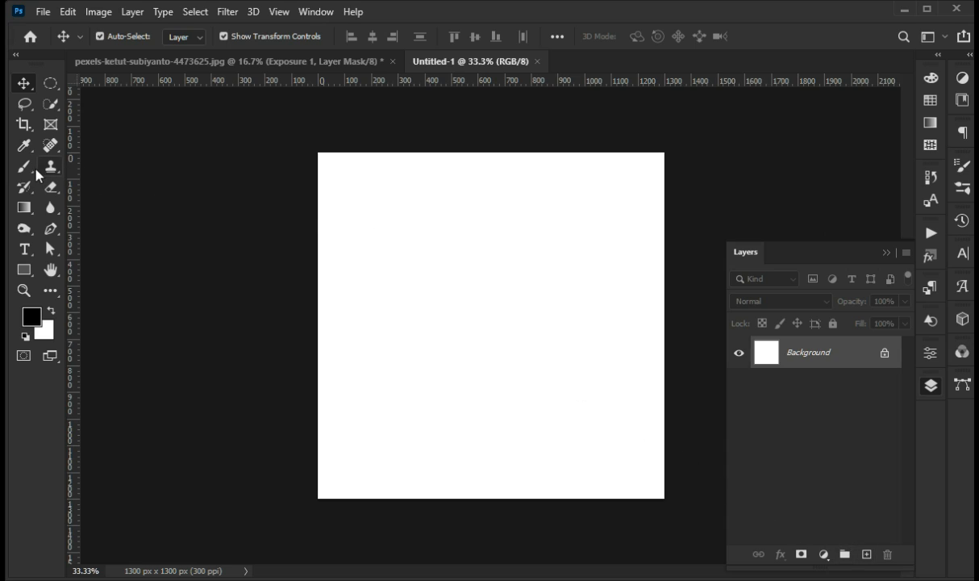
Draw a black square about 282 px wide in the canvas's upper-left corner and duplicate it into an evenly spaced row of four.
click(24, 269)
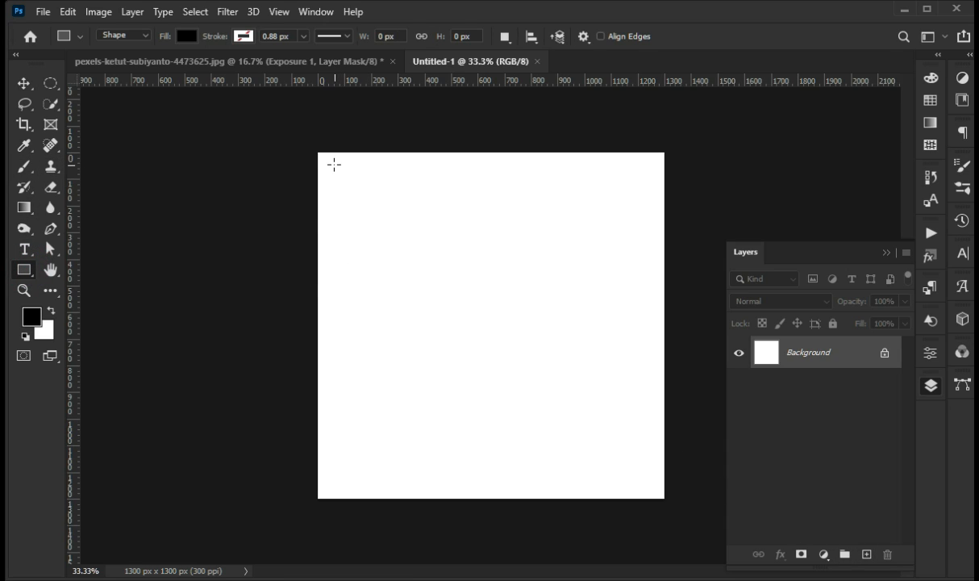
drag(332, 164, 407, 281)
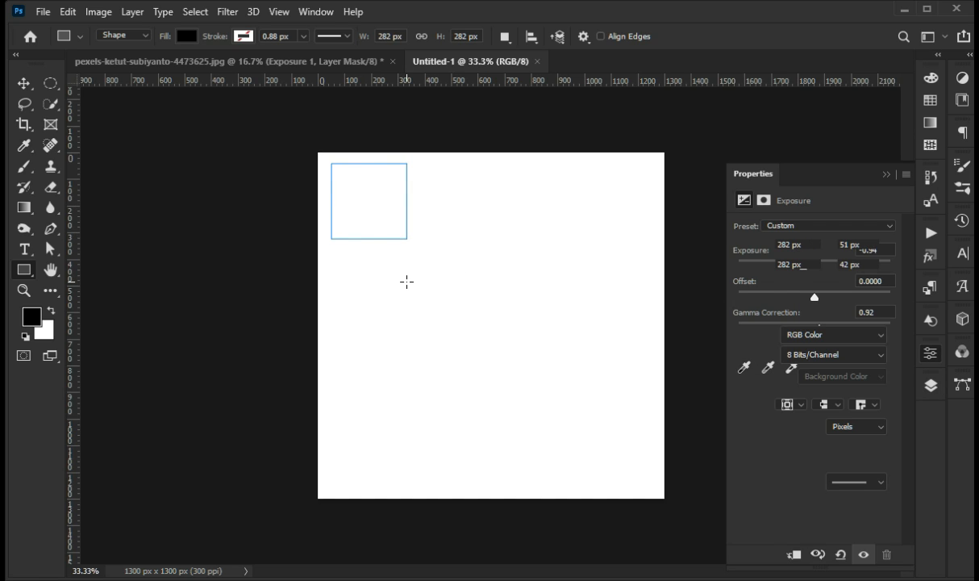
key(v)
drag(363, 211, 617, 217)
drag(621, 267, 373, 202)
drag(663, 201, 648, 200)
key(Return)
click(522, 37)
Duplicate the row of black squares downward into a four-by-four window grid with a wider gap across the middle.
drag(512, 206, 517, 290)
drag(634, 394, 334, 161)
drag(465, 277, 457, 460)
drag(315, 138, 650, 472)
drag(518, 287, 519, 284)
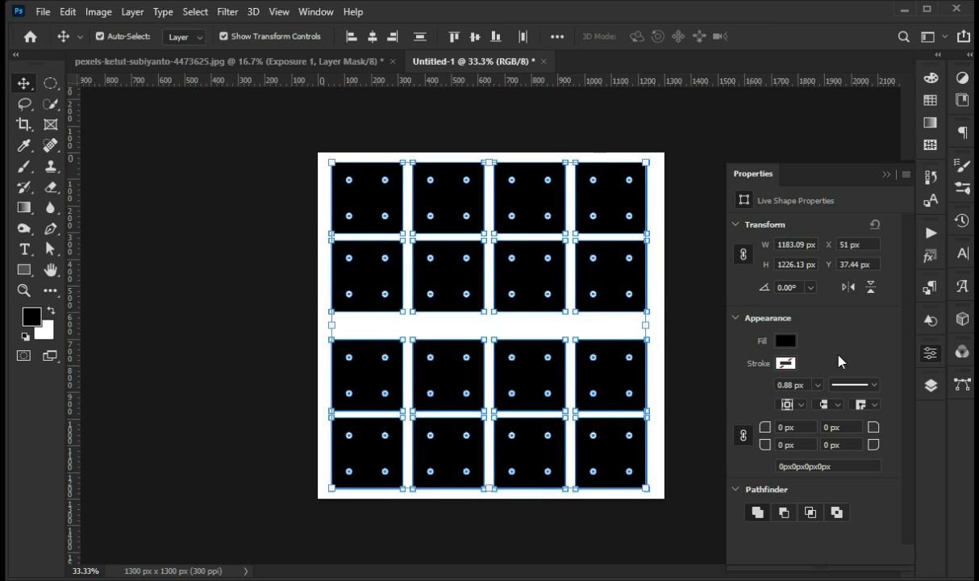
Rasterize all the selected rectangle layers and merge them into a single layer.
click(930, 385)
right_click(817, 388)
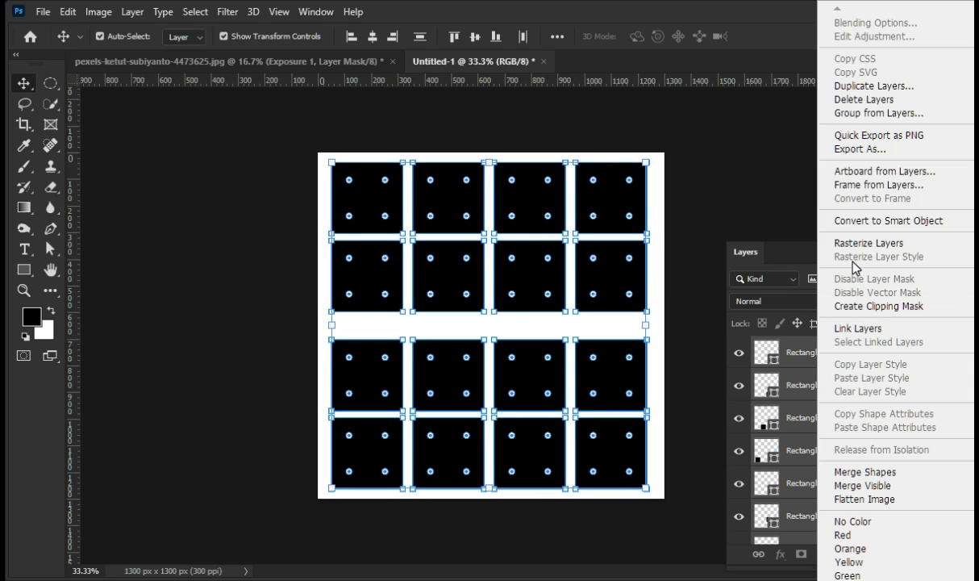
click(869, 242)
right_click(817, 456)
click(824, 471)
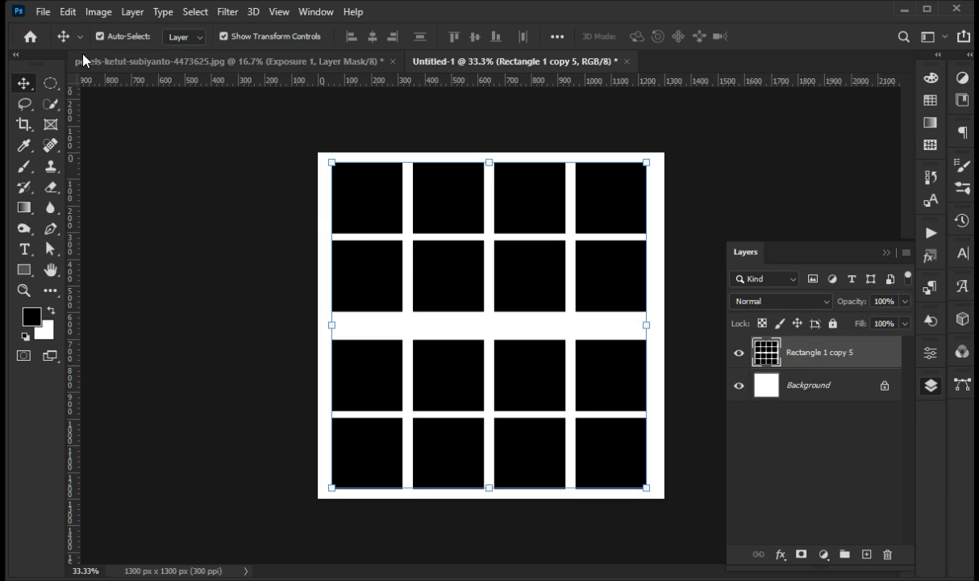
Place the black palm-leaf image as an embedded object above the window grid.
click(44, 12)
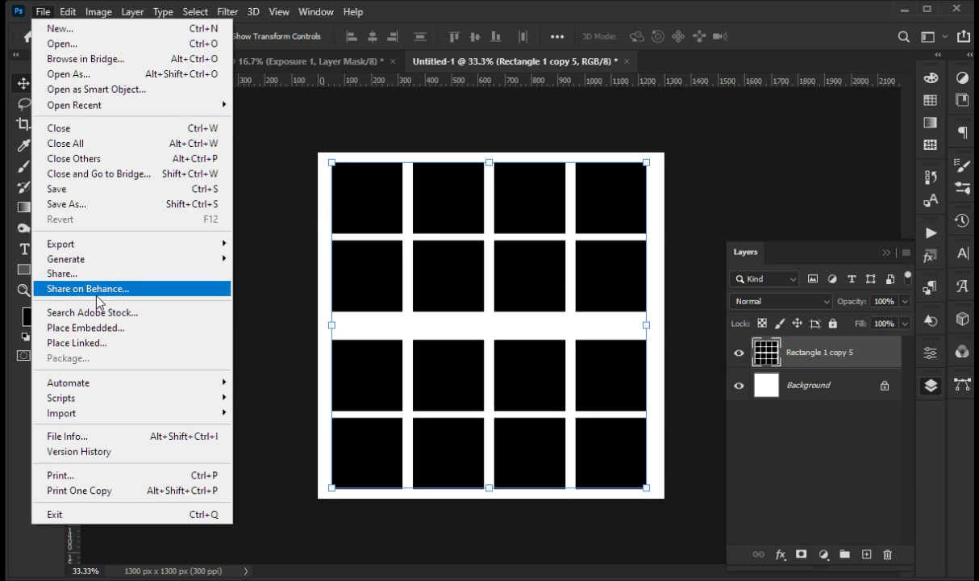
click(100, 328)
double_click(299, 258)
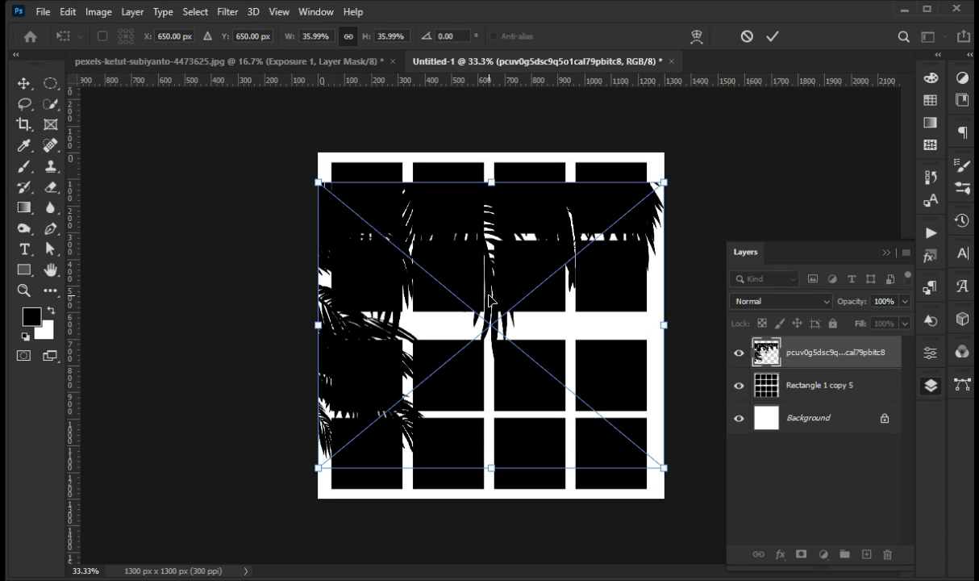
Flip the palm-leaf image horizontally and move and scale it to cover the upper part of the window grid.
right_click(489, 301)
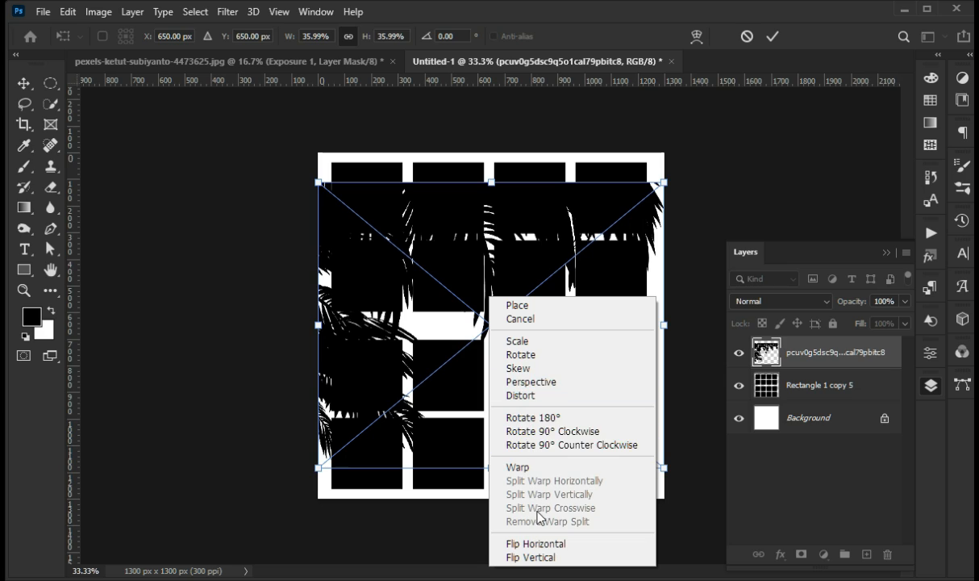
click(545, 554)
drag(588, 272, 588, 242)
drag(318, 299, 331, 299)
drag(553, 179, 547, 209)
key(Return)
Rasterize the palm-leaf layer and invert its colour from black to white.
right_click(810, 357)
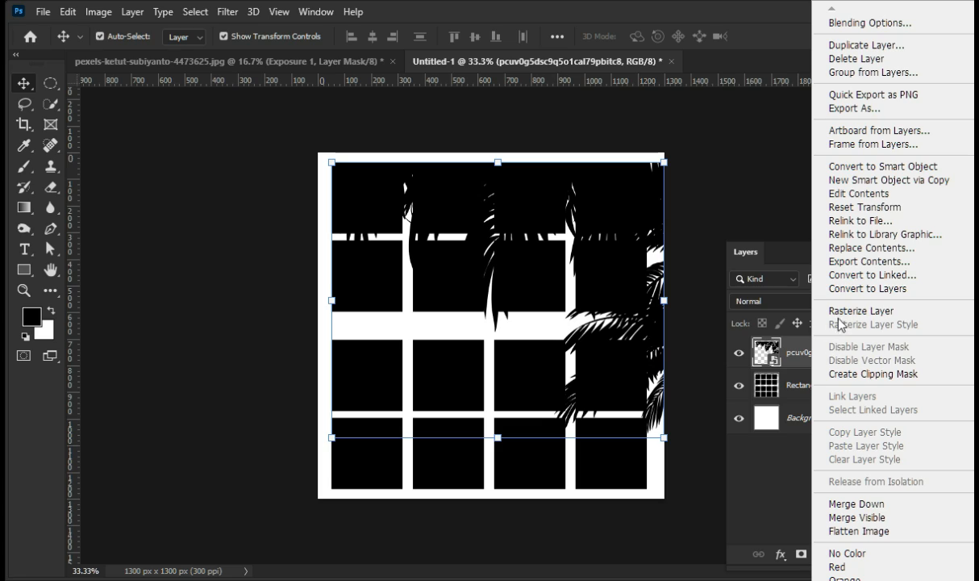
click(798, 310)
key(ctrl+t)
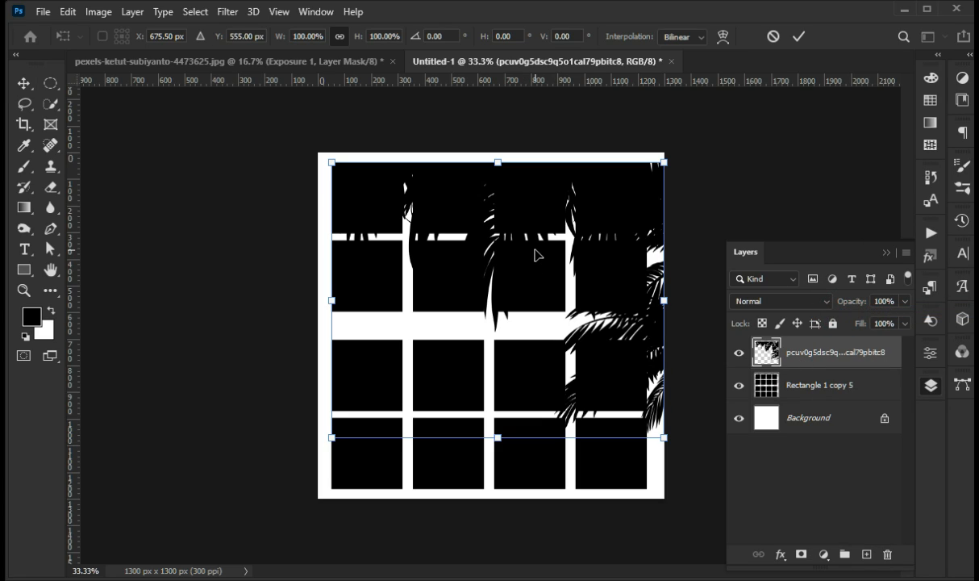
click(796, 36)
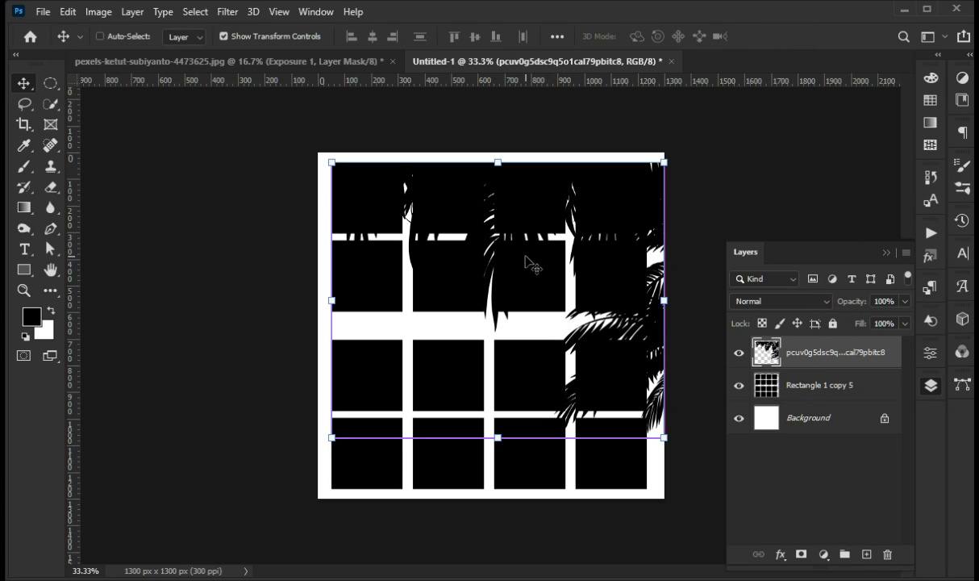
key(ctrl+i)
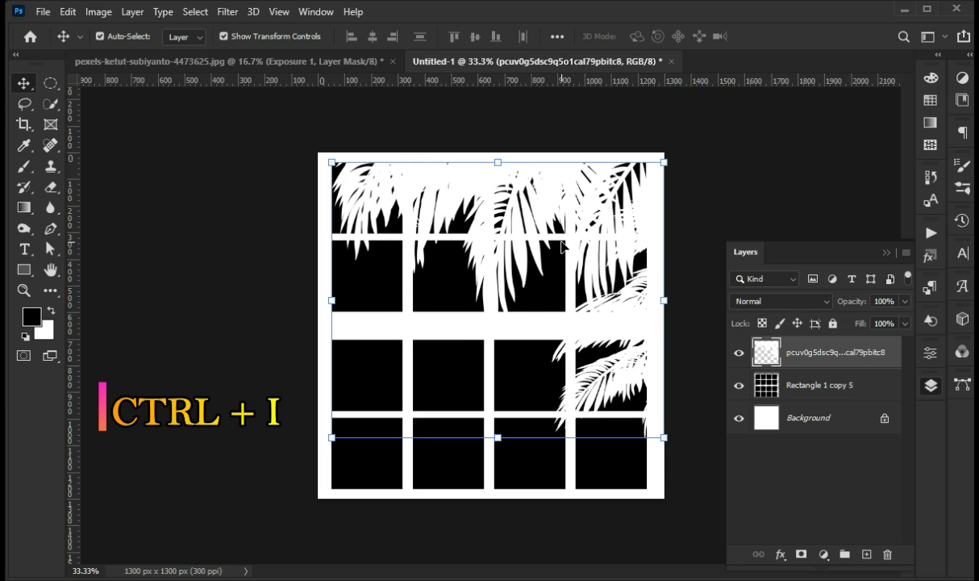
Clip the white palm-leaf layer to the window grid and merge the two layers into one.
right_click(816, 362)
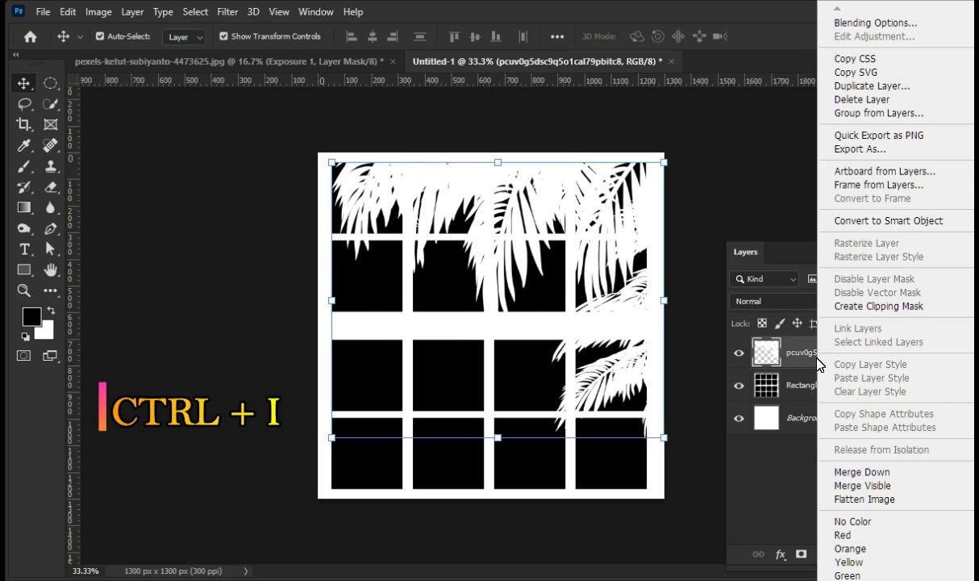
click(857, 307)
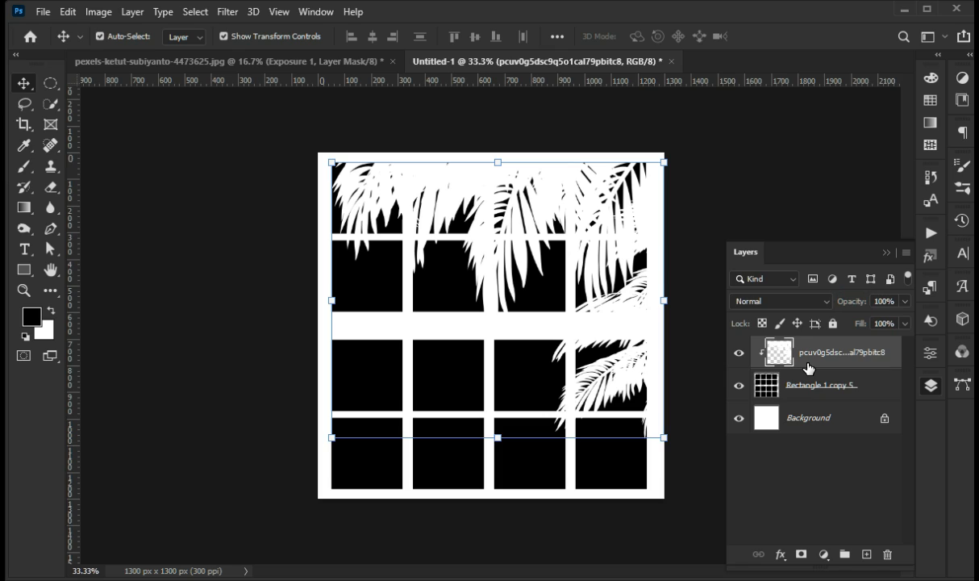
click(830, 385)
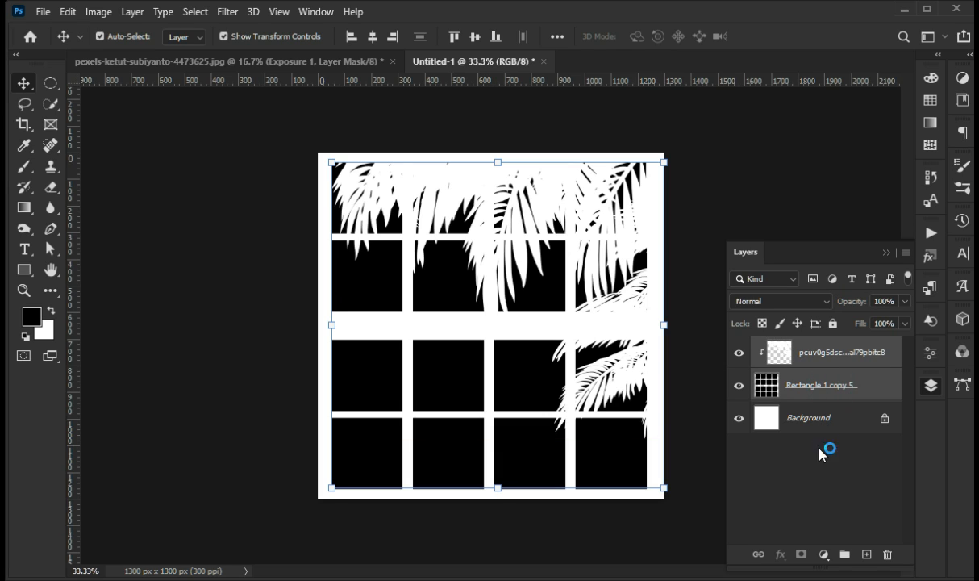
right_click(806, 391)
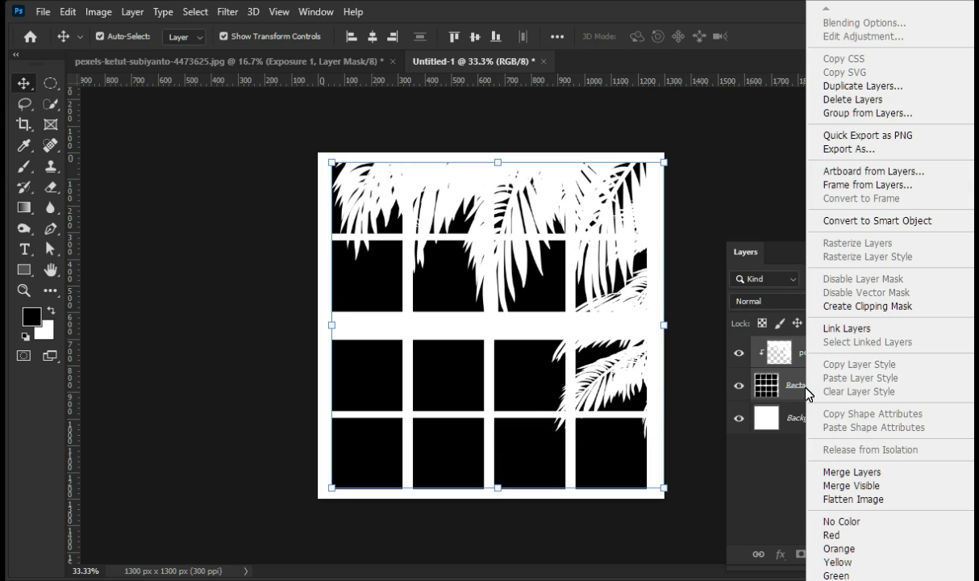
click(839, 473)
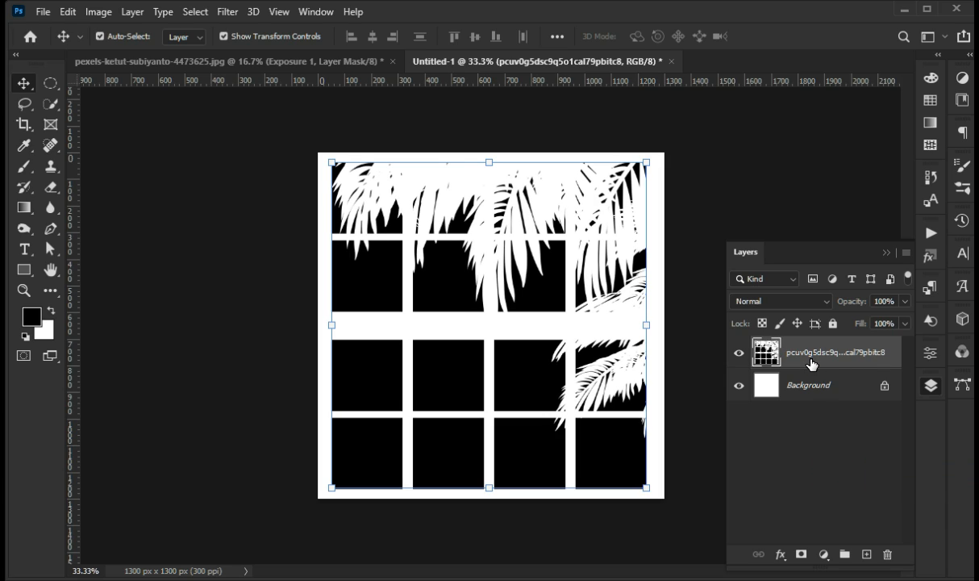
Slant the merged window layer by shifting its upper edge left and lower edge right, and scale it slightly to fit the canvas.
key(ctrl+t)
right_click(494, 170)
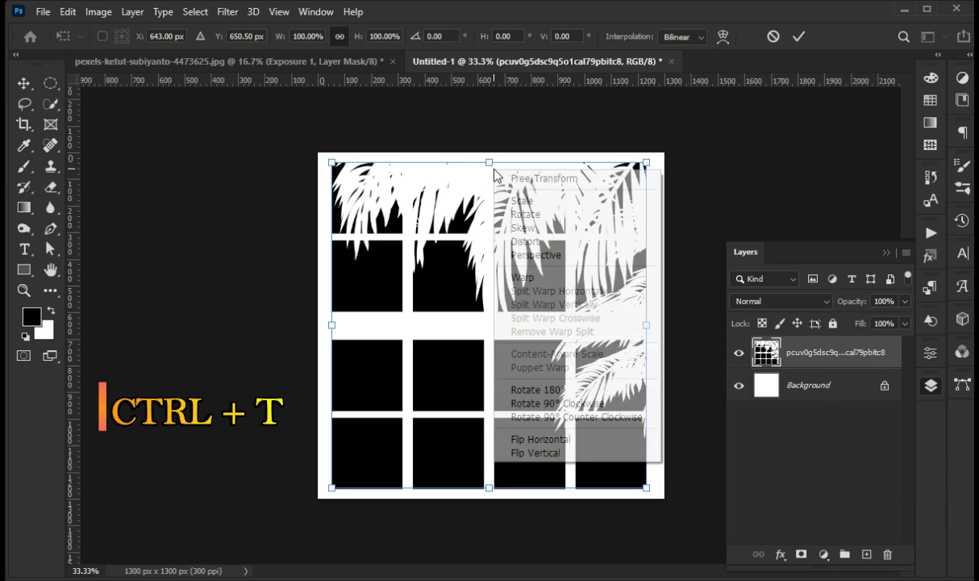
click(516, 254)
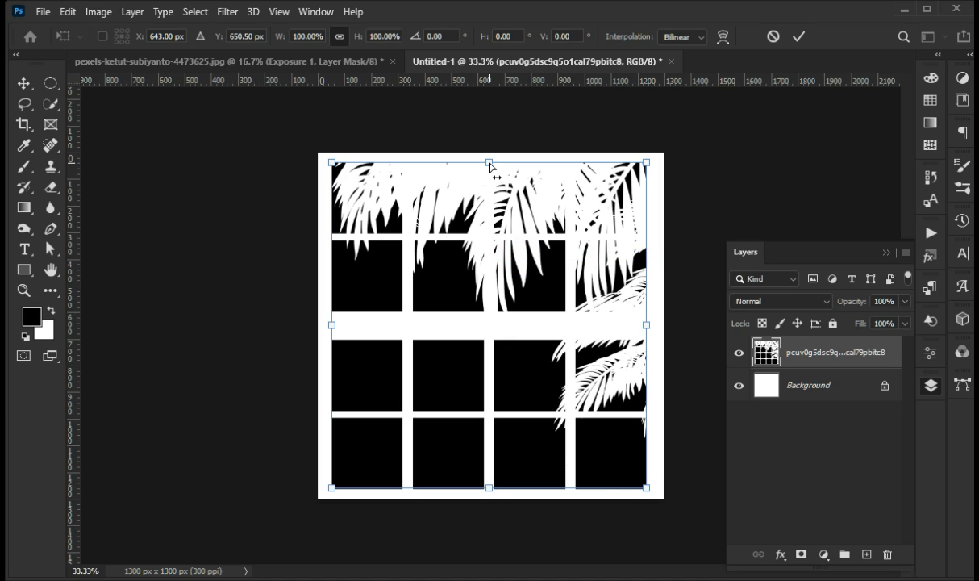
drag(488, 166, 474, 164)
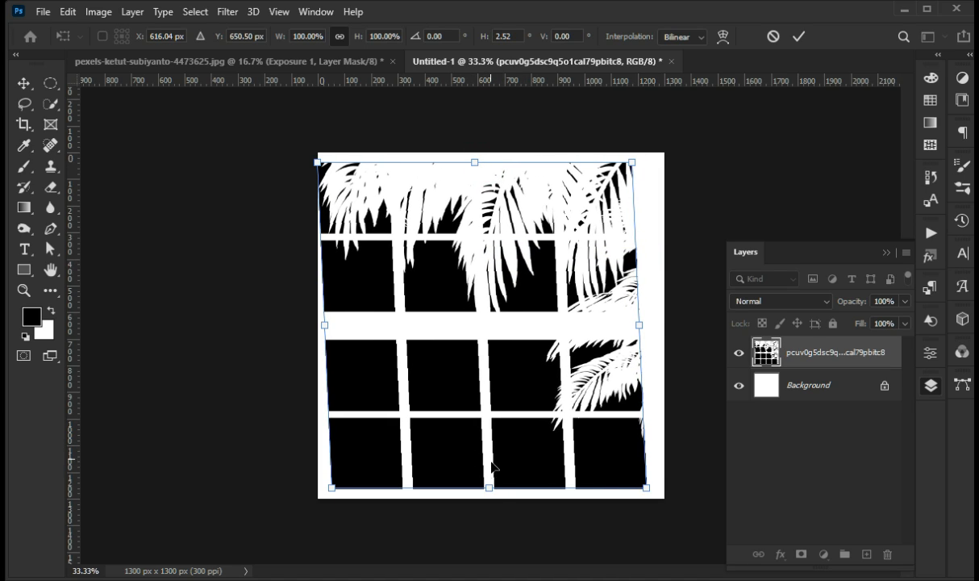
drag(491, 491, 507, 490)
click(799, 37)
drag(662, 325, 651, 323)
click(800, 36)
Define the slanted window artwork as a brush preset named "window shadow effect".
click(67, 11)
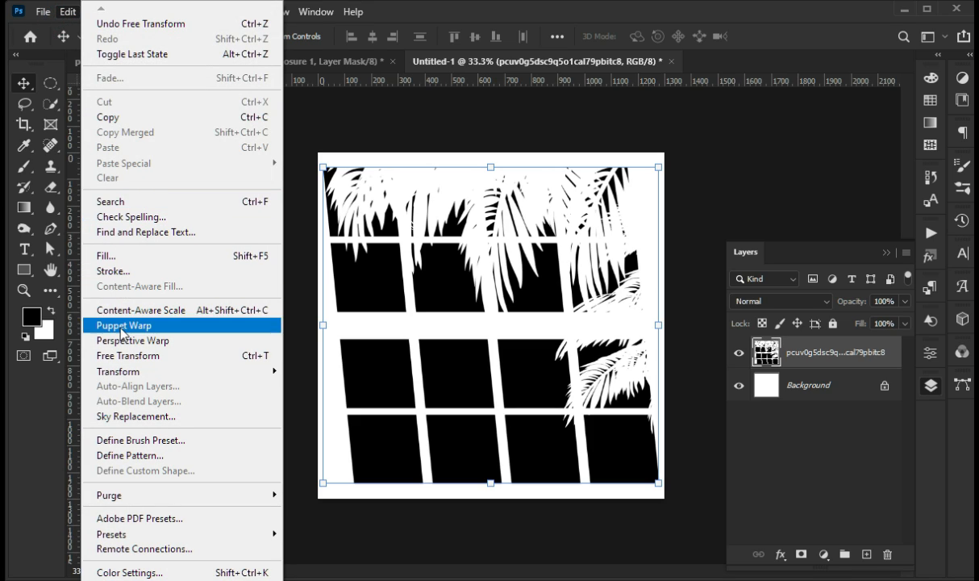
click(125, 440)
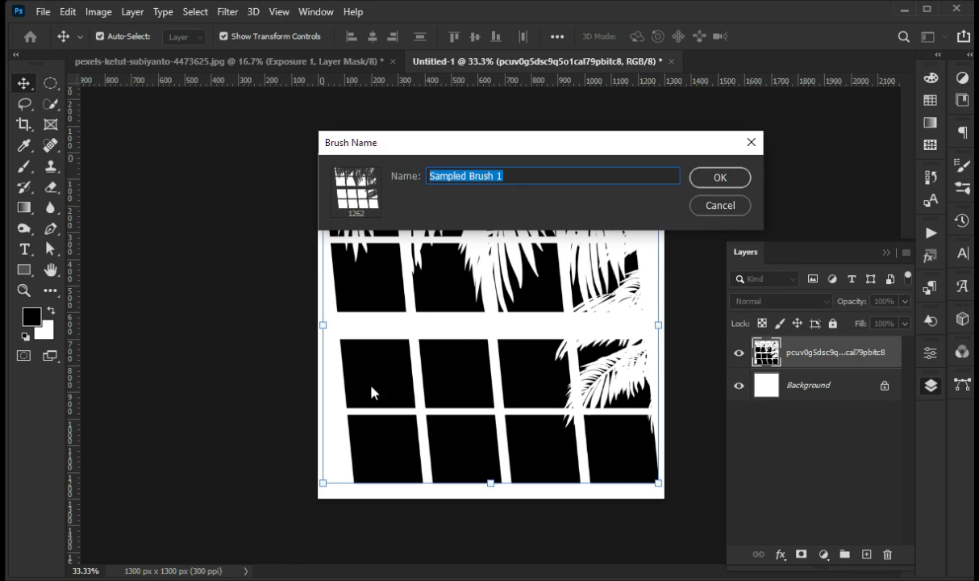
text(window shadow effect)
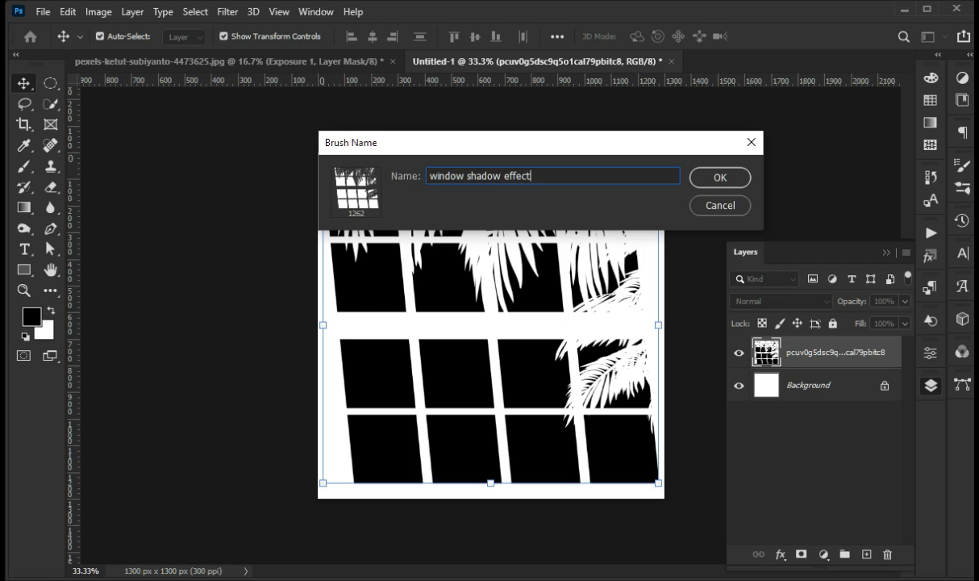
key(Return)
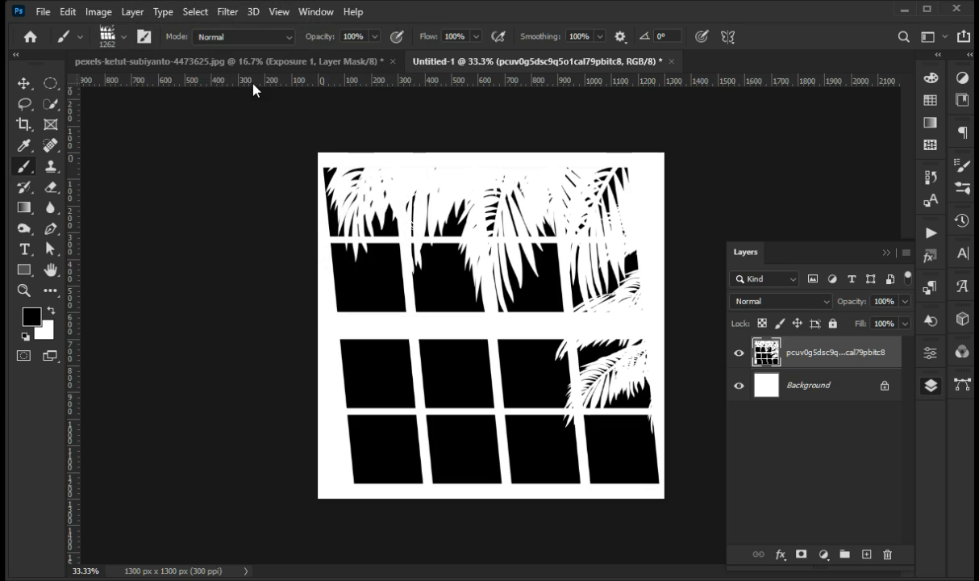
In the couch photo, enlarge the window brush to 3300 px and stamp it once in black on the Exposure layer's mask.
click(230, 62)
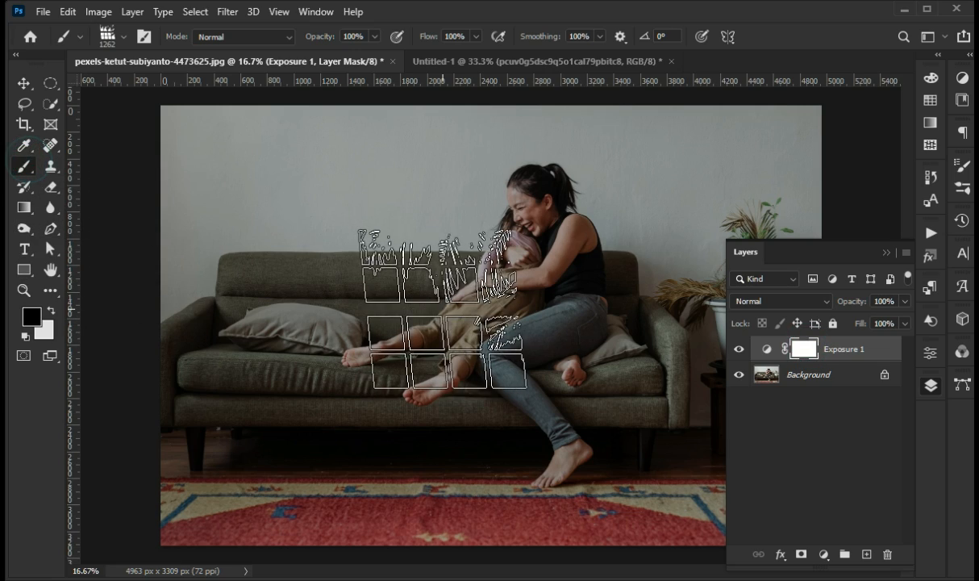
key(bracketright)
key(bracketright)
key(bracketright)
key(bracketright)
key(bracketright)
key(bracketright)
key(bracketright)
key(bracketright)
key(bracketright)
key(bracketright)
key(bracketright)
key(bracketright)
key(bracketright)
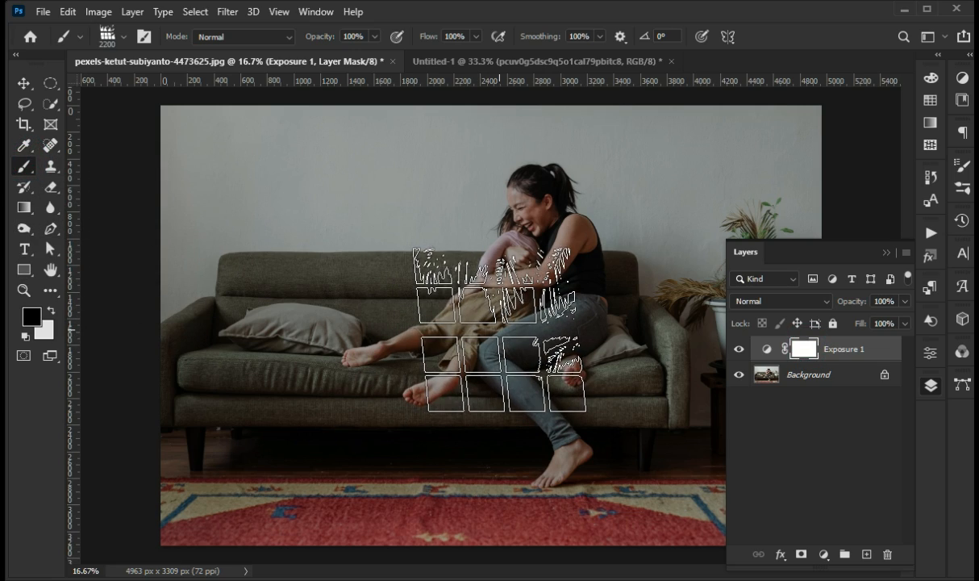
key(bracketright)
key(bracketright)
key(bracketright)
key(bracketright)
key(bracketright)
key(bracketright)
key(bracketright)
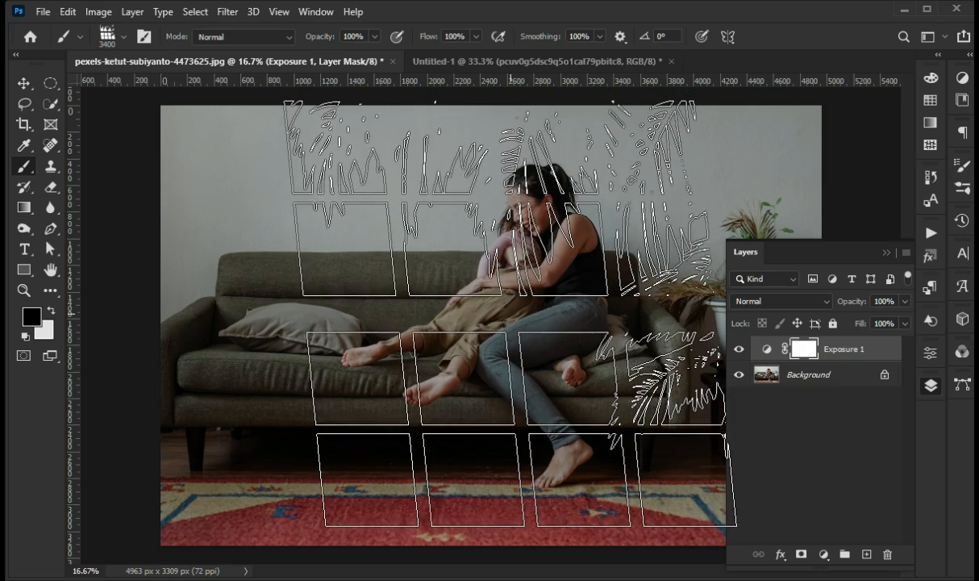
click(509, 313)
Set the Exposure adjustment layer's exposure to -2.06 and gamma correction to 0.86.
double_click(766, 348)
drag(812, 263, 791, 268)
drag(819, 328, 824, 329)
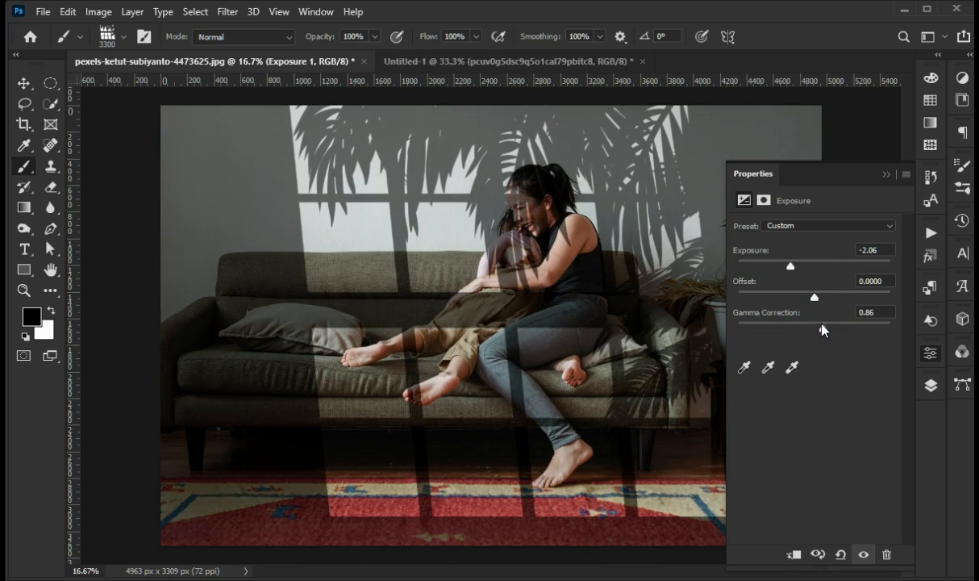
Feather the Exposure adjustment layer's mask by 4.0 px to soften the shadow edges.
click(930, 385)
click(801, 353)
key(v)
click(315, 12)
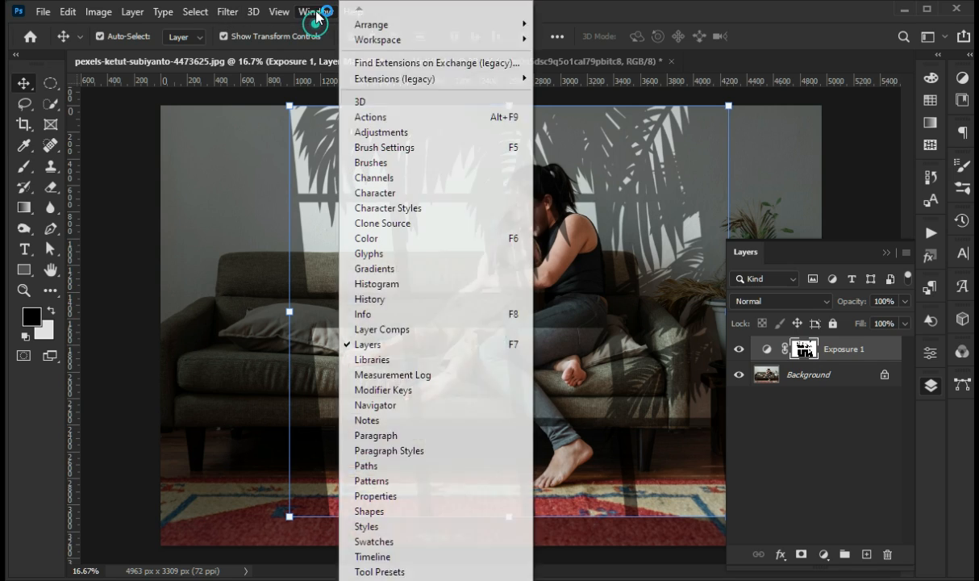
click(393, 496)
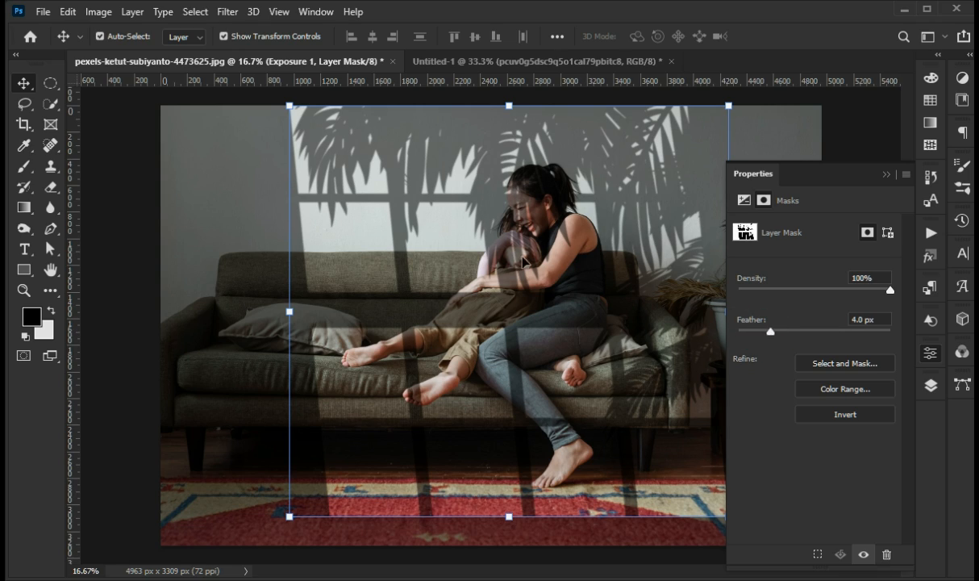
Add a Color Lookup adjustment layer above the Exposure layer and load the EdgyAmber.3DL 3D LUT.
key(F7)
click(853, 349)
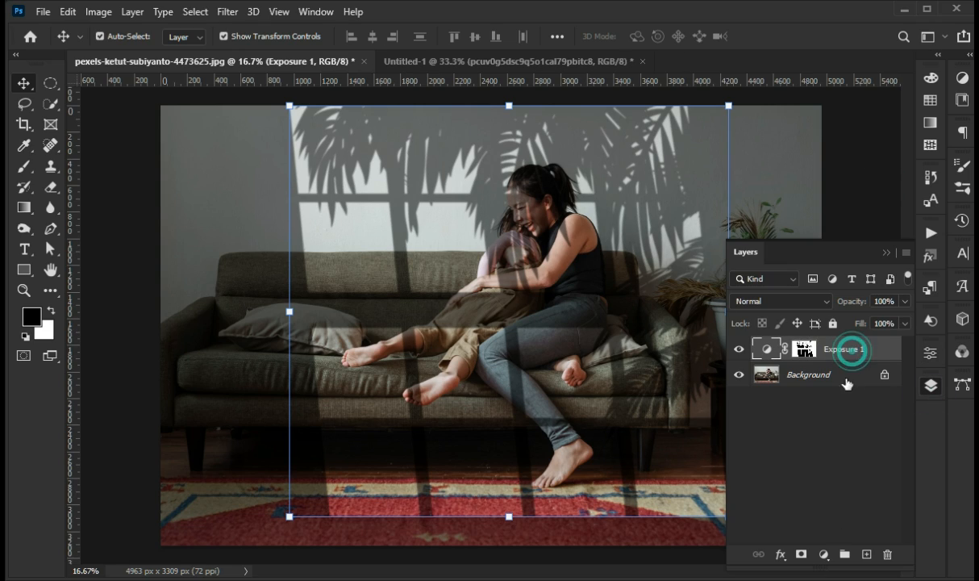
click(824, 555)
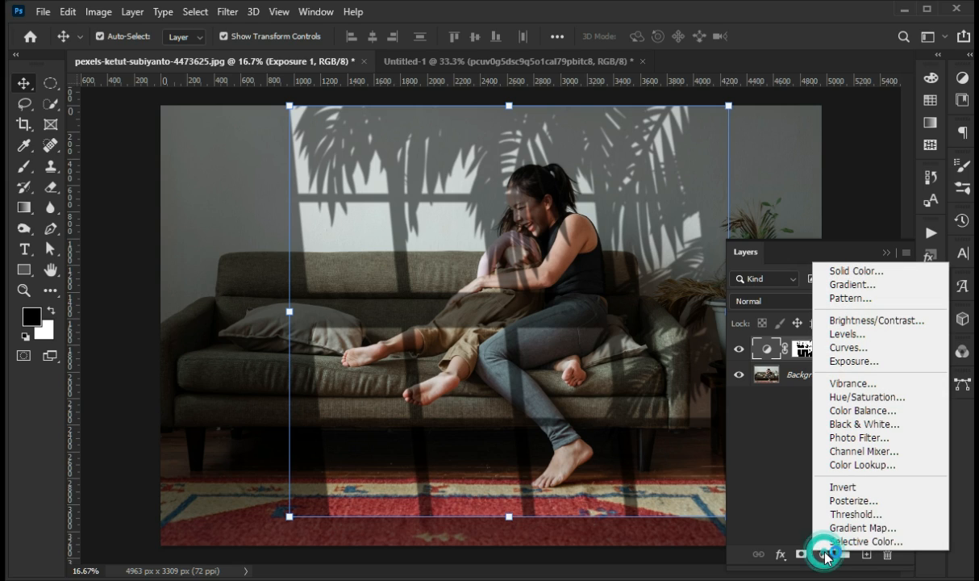
click(836, 464)
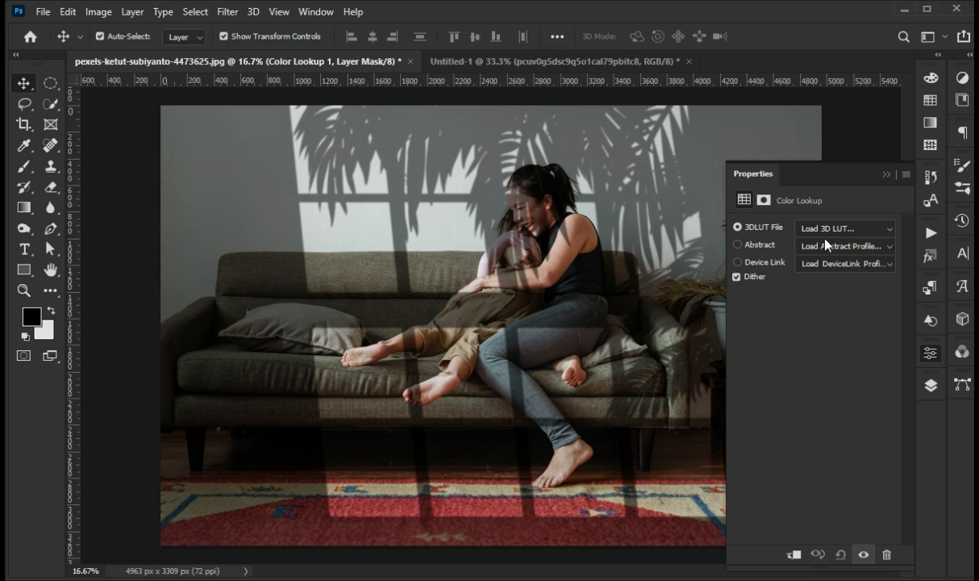
click(830, 228)
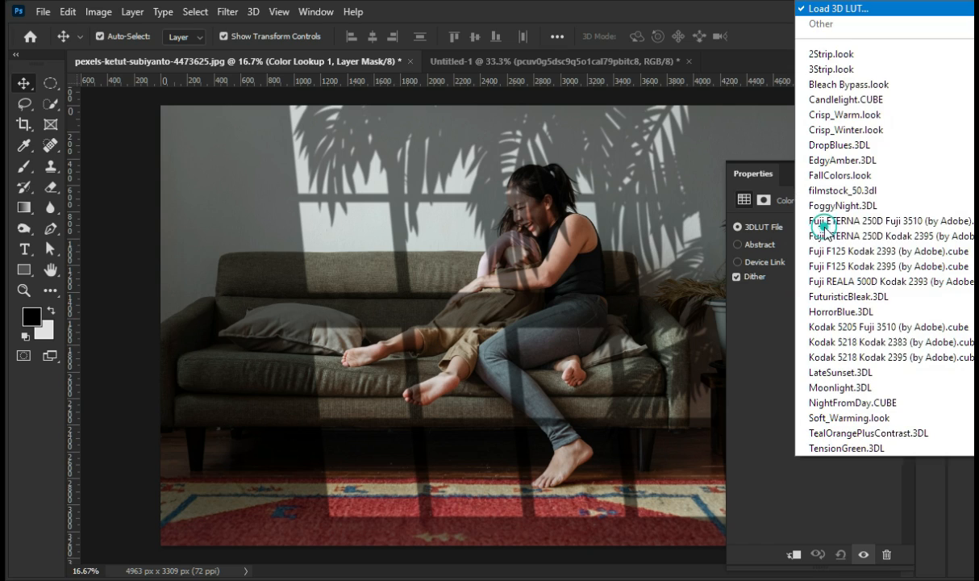
click(843, 159)
Lower the Color Lookup layer's opacity to 28%.
click(931, 384)
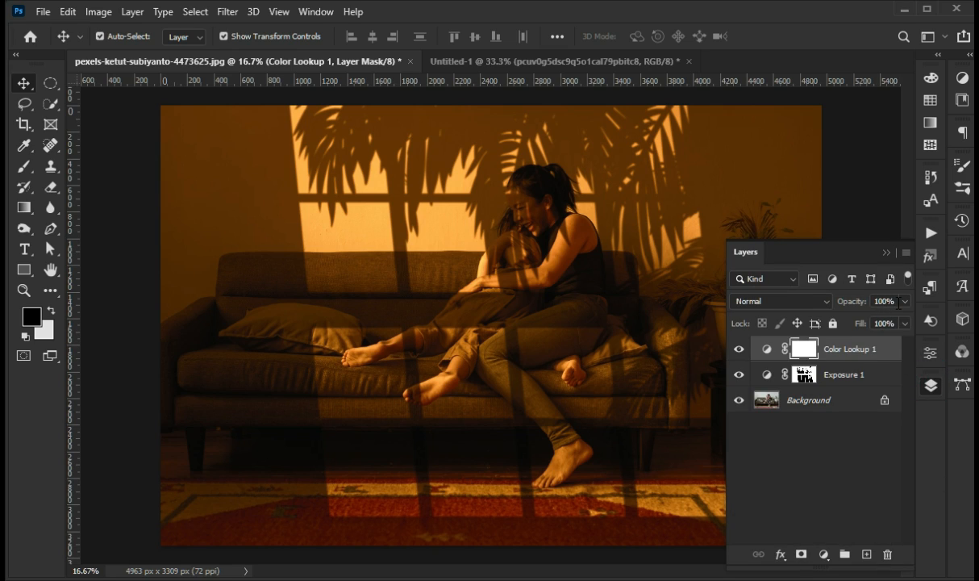
drag(902, 319, 851, 321)
click(885, 252)
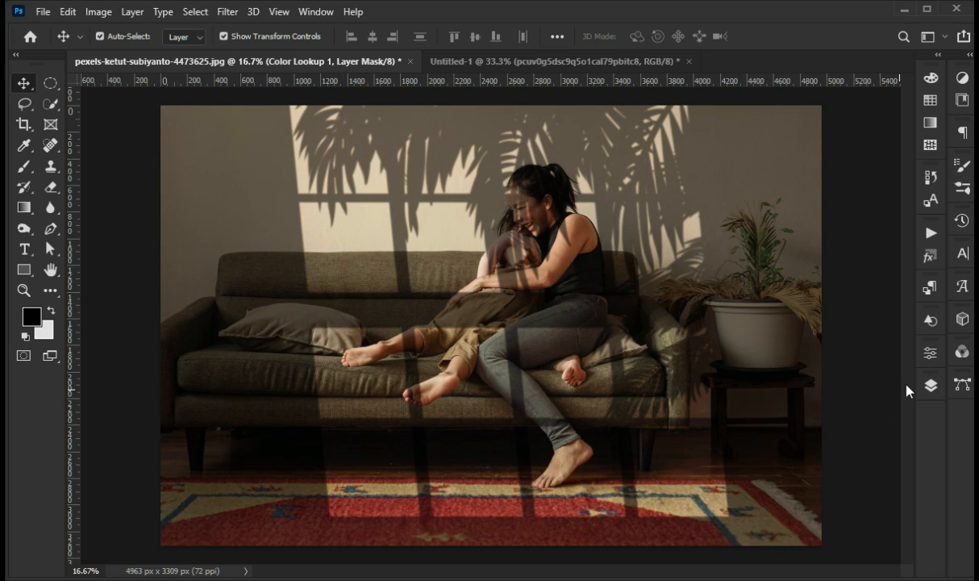
Group the Exposure and Color Lookup adjustment layers, and switch the group's visibility off and on to compare the effect.
click(931, 385)
click(860, 379)
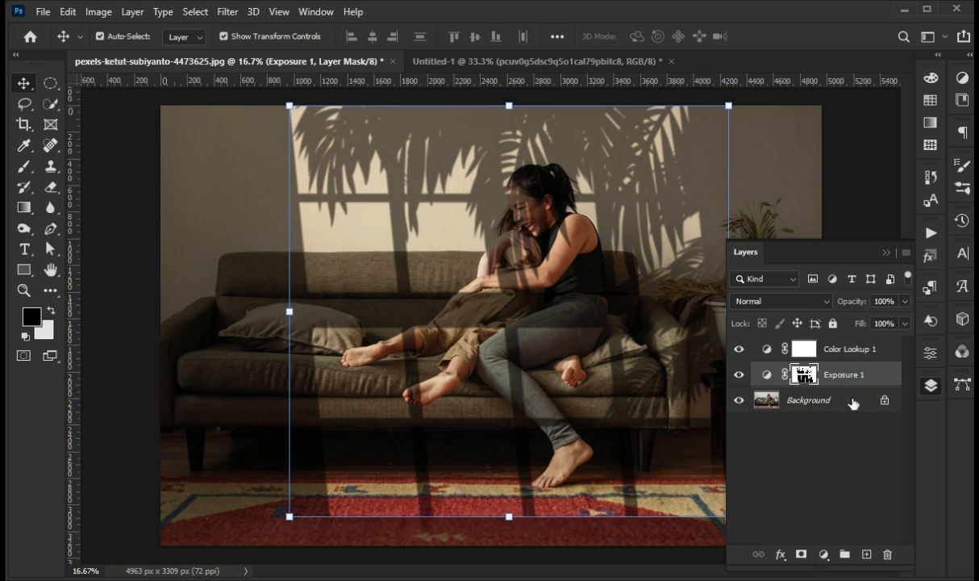
shift+click(851, 351)
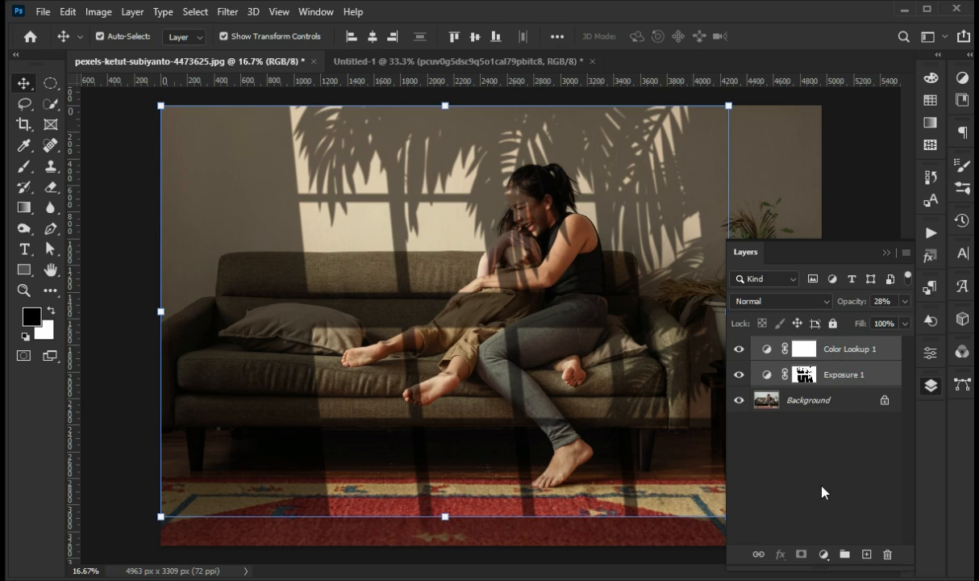
click(846, 555)
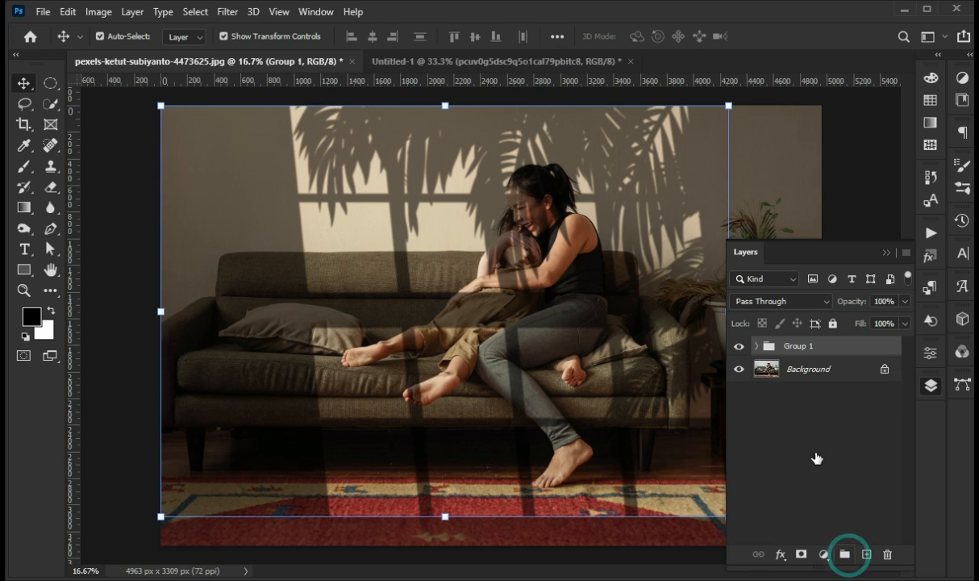
click(739, 345)
click(739, 345)
Convert the Background layer to a smart object and open its contents for editing.
click(786, 369)
right_click(806, 373)
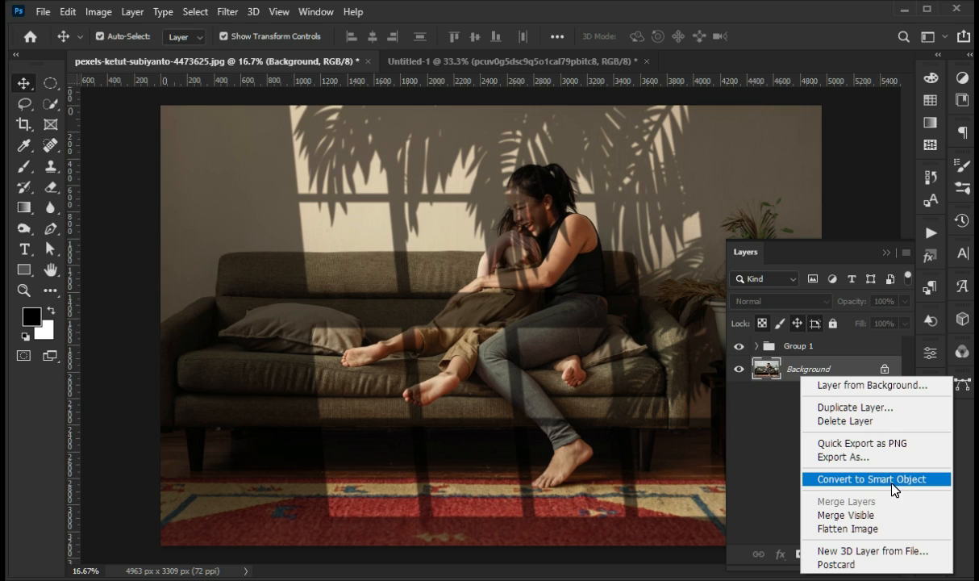
click(837, 482)
double_click(766, 368)
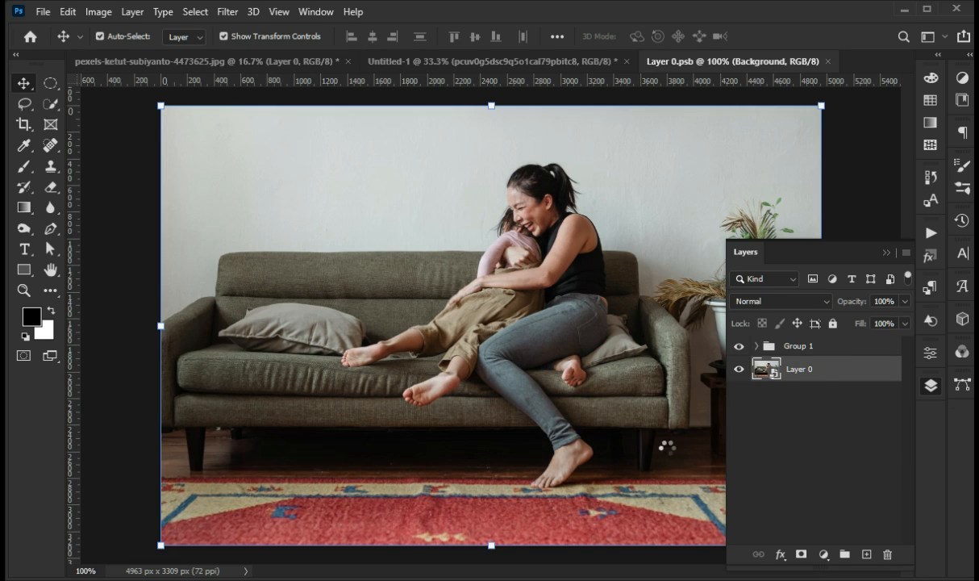
click(896, 254)
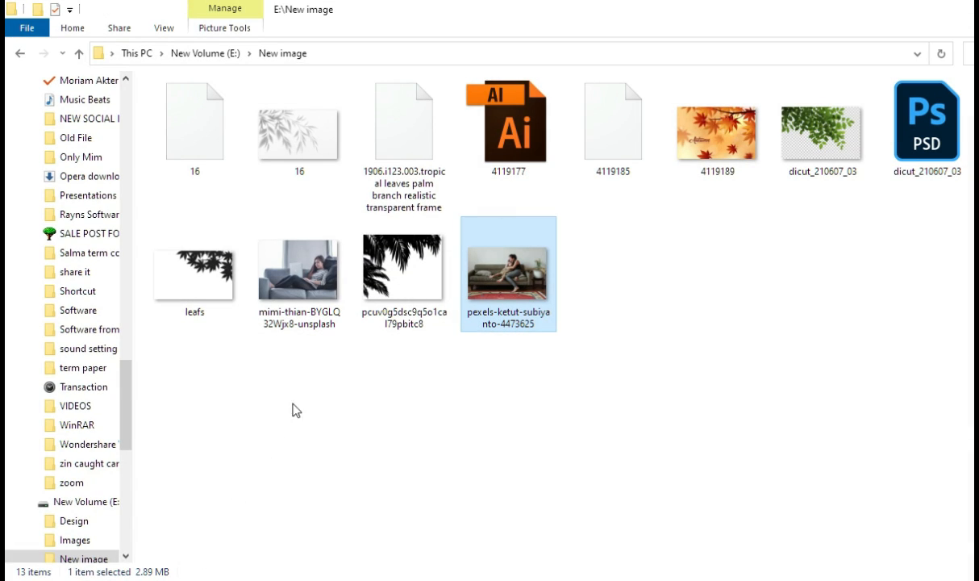
Place the photo of the woman with a laptop into the smart object, scale it to 98.26% to cover the canvas, and save.
drag(299, 270, 507, 176)
drag(490, 106, 485, 80)
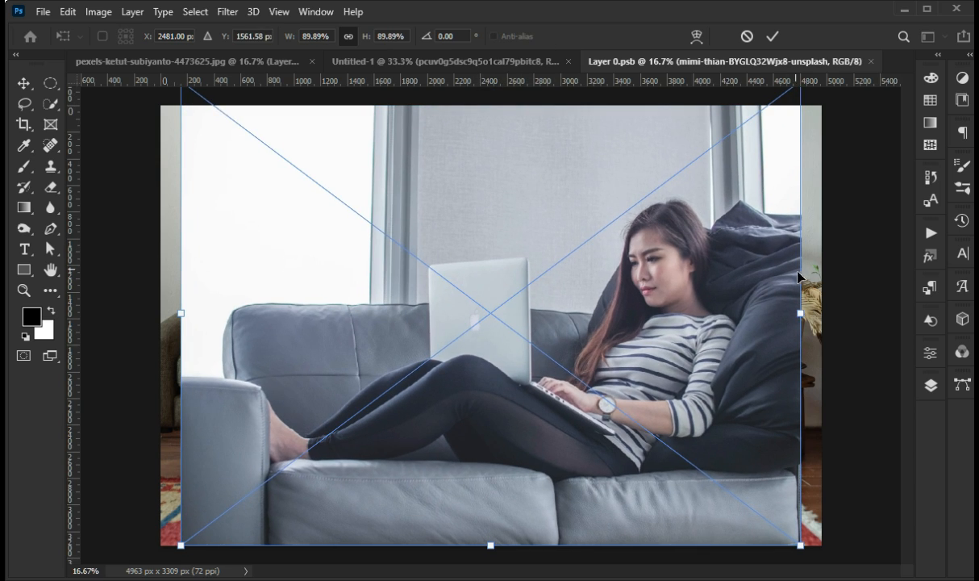
drag(800, 313, 825, 317)
drag(180, 318, 143, 315)
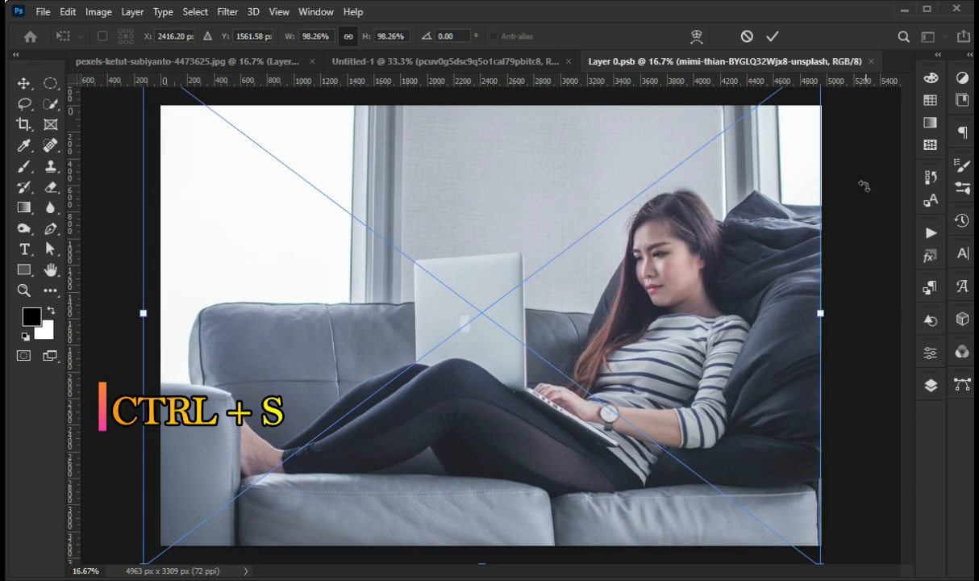
key(ctrl+s)
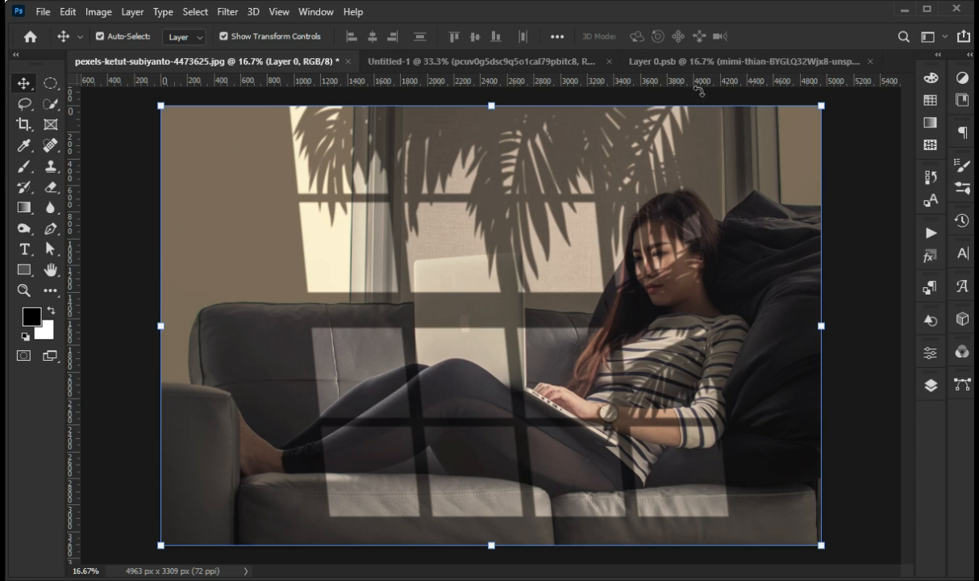
In the main document, shift the adjustment group's window shadow slightly to the right over the woman.
click(937, 396)
click(851, 346)
click(889, 253)
key(ctrl+t)
drag(549, 245, 644, 239)
Reopen the smart object's contents, place the Christmas fireplace photo at 82.72% scale over the full canvas, and save.
click(931, 386)
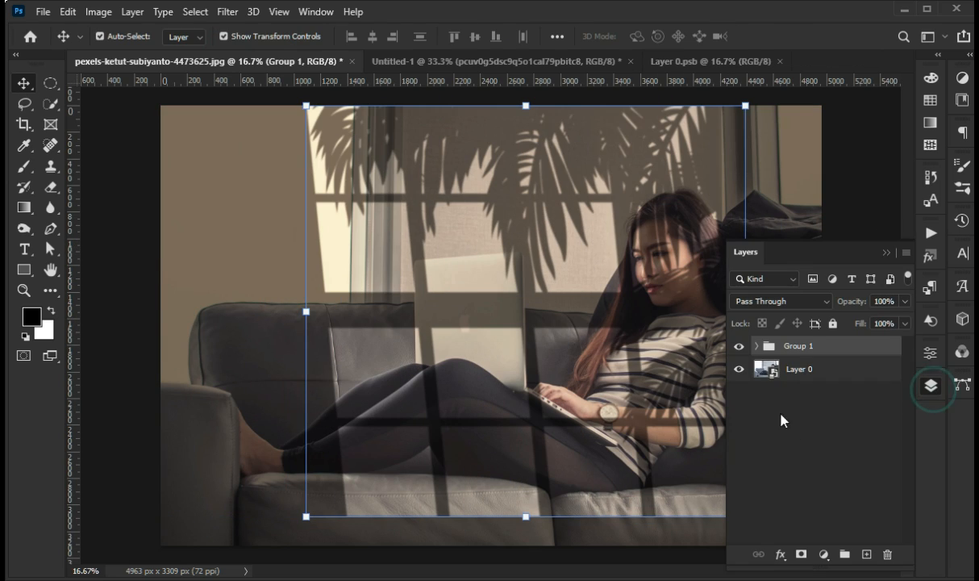
double_click(769, 373)
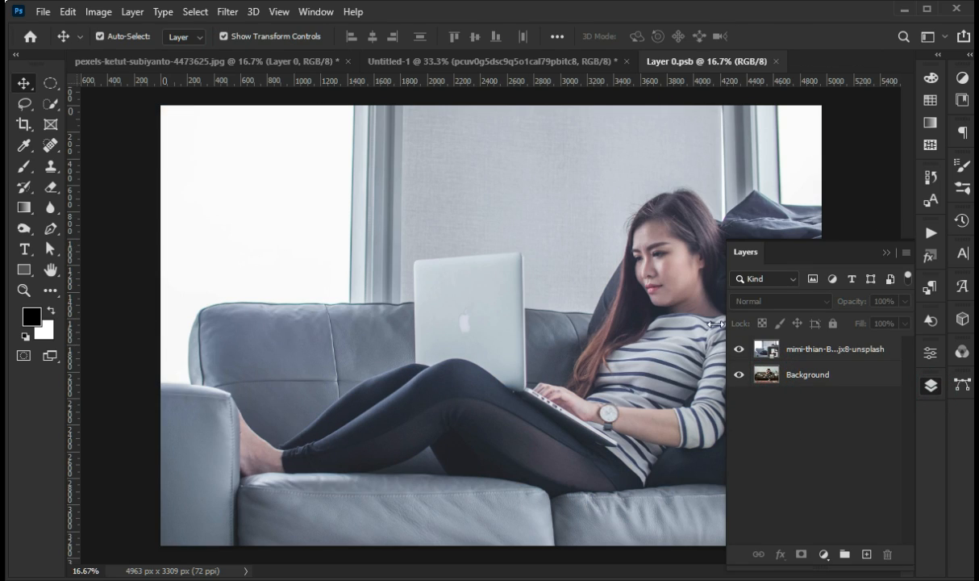
key(alt+Tab)
click(978, 125)
drag(978, 125, 498, 125)
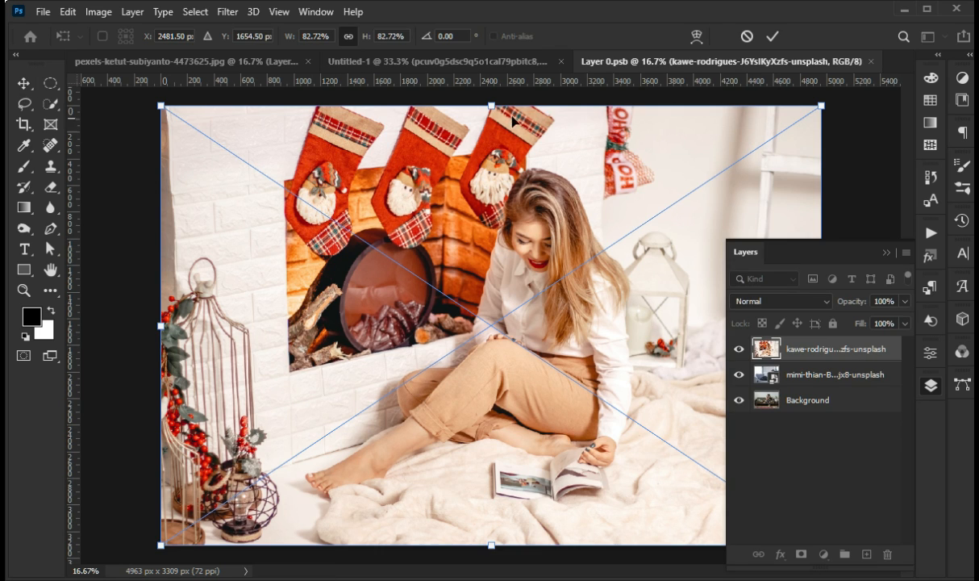
click(778, 36)
key(ctrl+s)
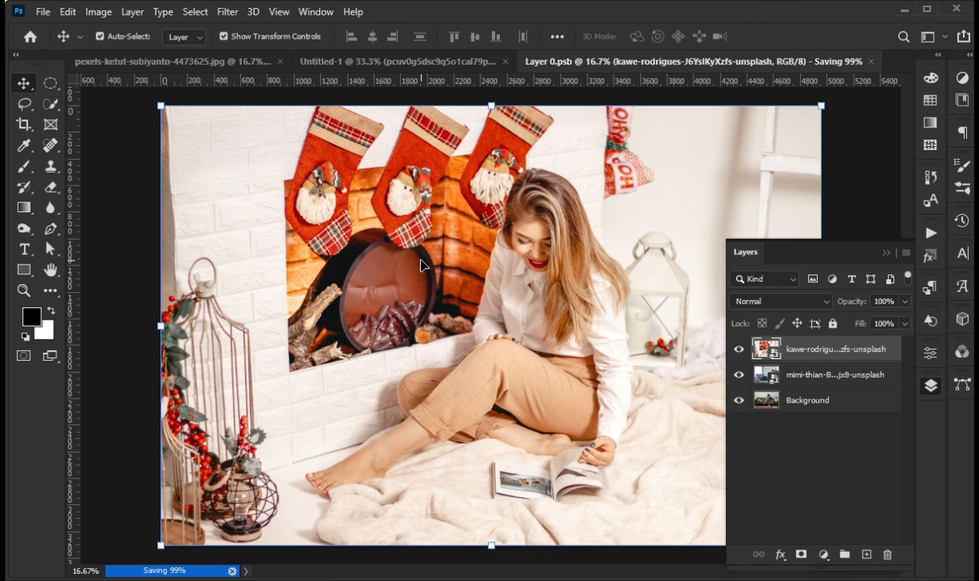
Return to the main document, select the adjustment group and adjust the window shadow's placement over the fireplace photo.
key(ctrl+Tab)
click(771, 345)
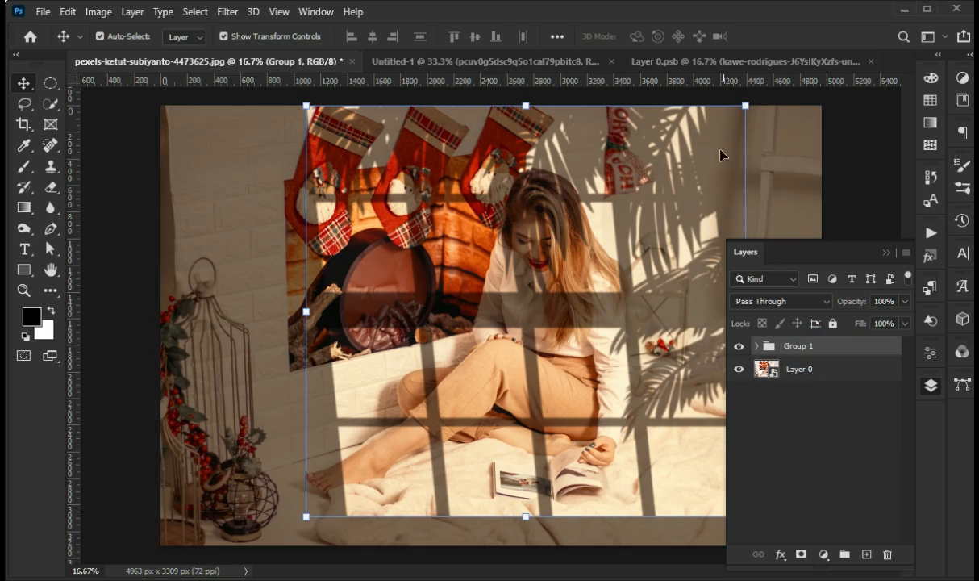
drag(525, 108, 619, 372)
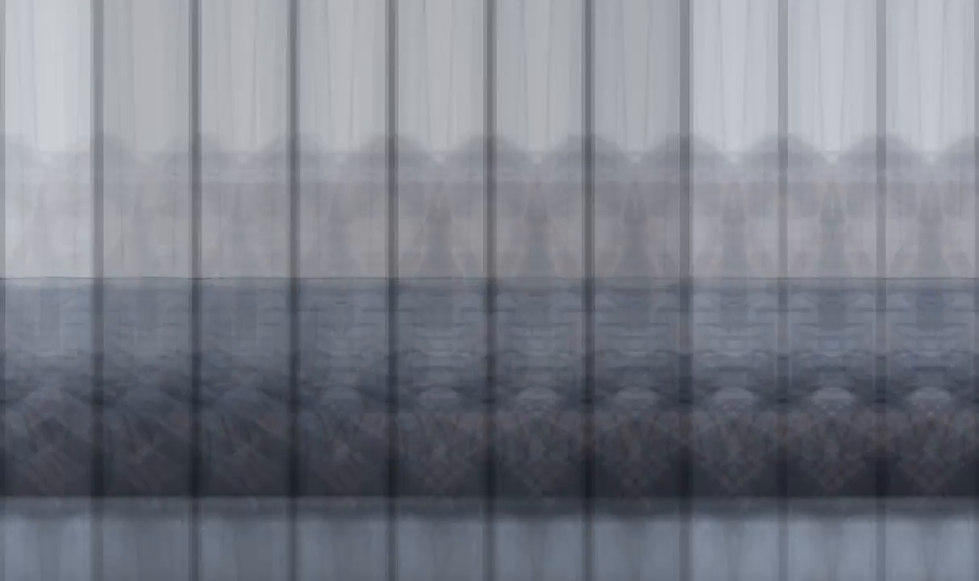